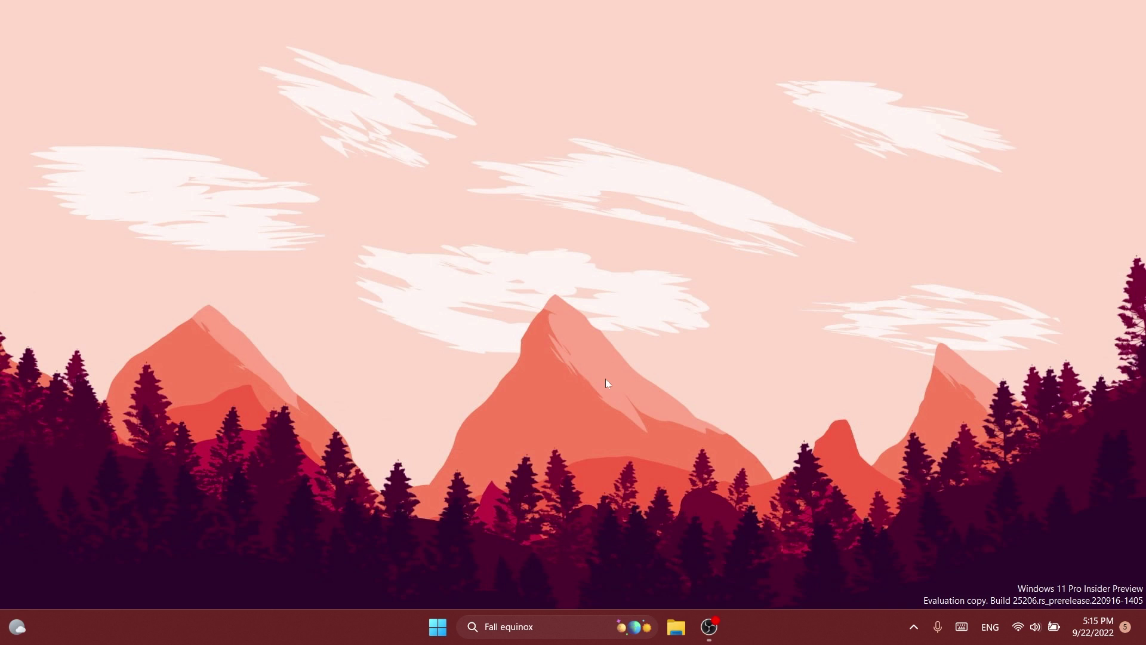
Open the Microsoft Store library, get the available app updates, and close the Store
{"action": "key", "text": "super+s"}
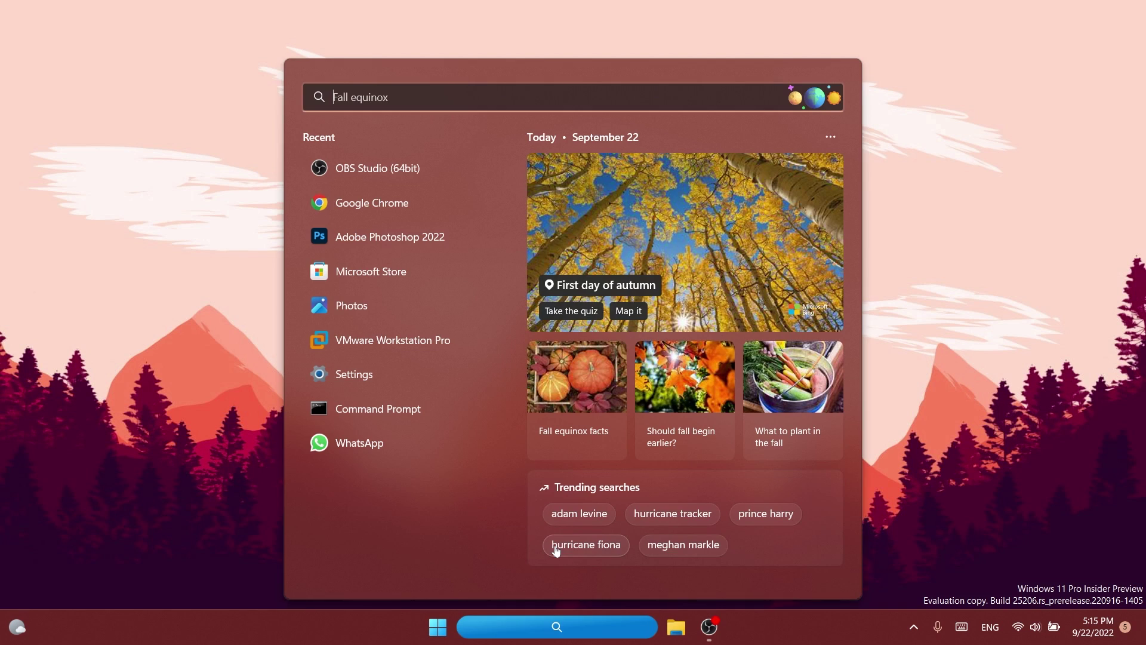
{"action": "type", "text": "store"}
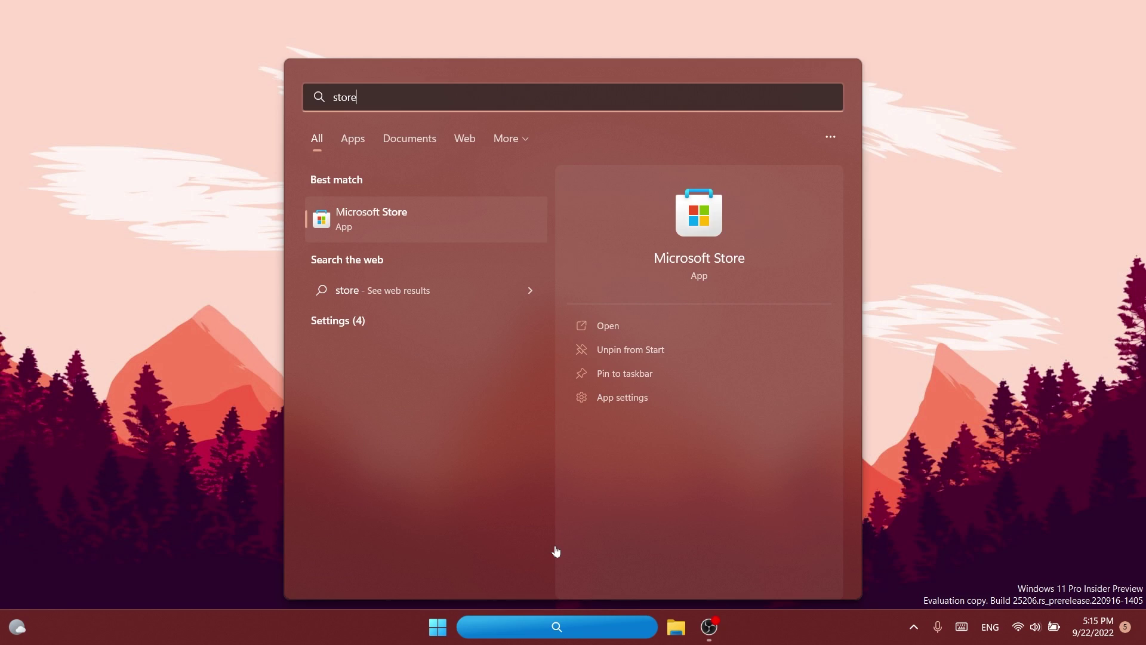
{"action": "key", "text": "Return"}
{"action": "left_click", "coordinate": [31, 530]}
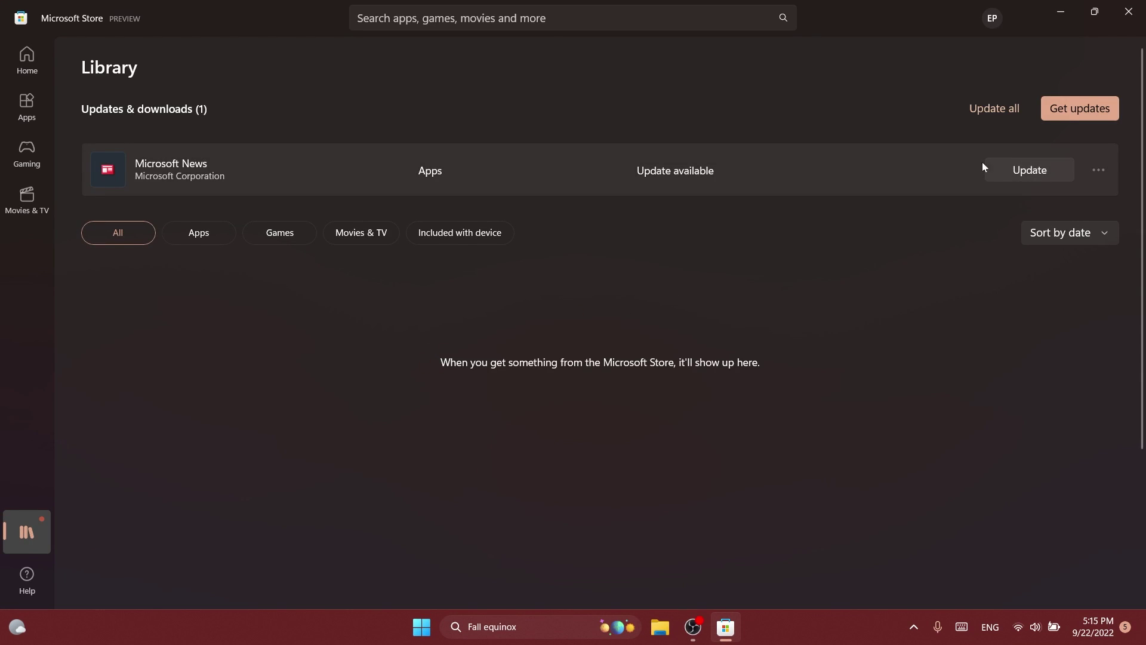
{"action": "left_click", "coordinate": [1072, 113]}
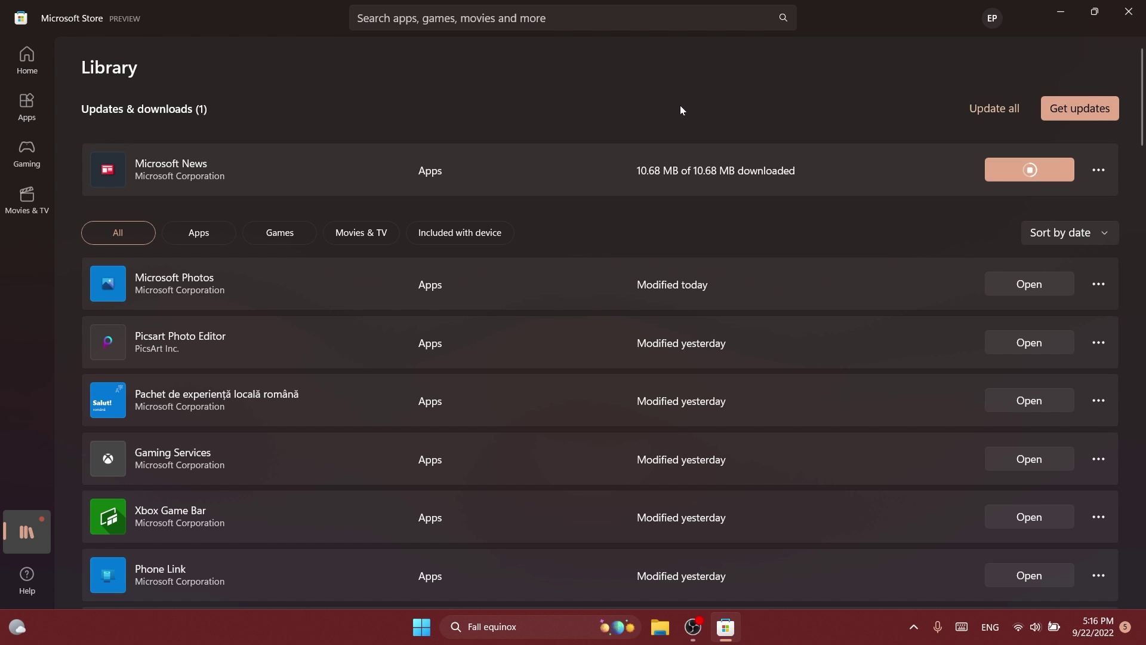
{"action": "key", "text": "alt+F4"}
Find the Photos app on the computer and launch it
{"action": "key", "text": "super"}
{"action": "type", "text": "photo"}
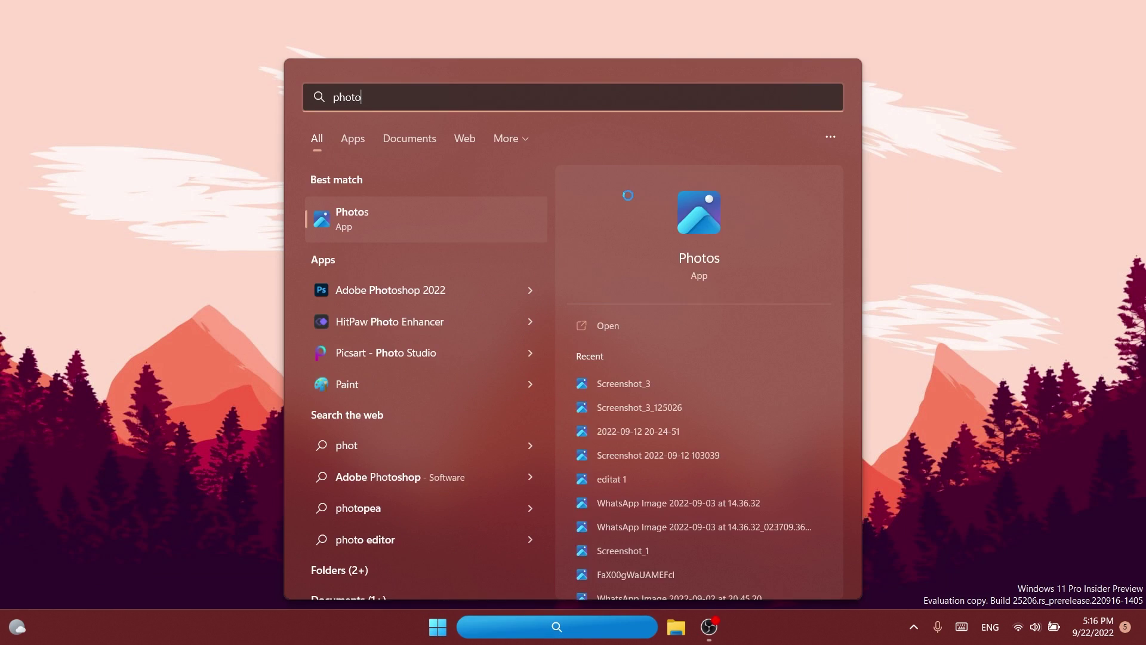
{"action": "type", "text": "s"}
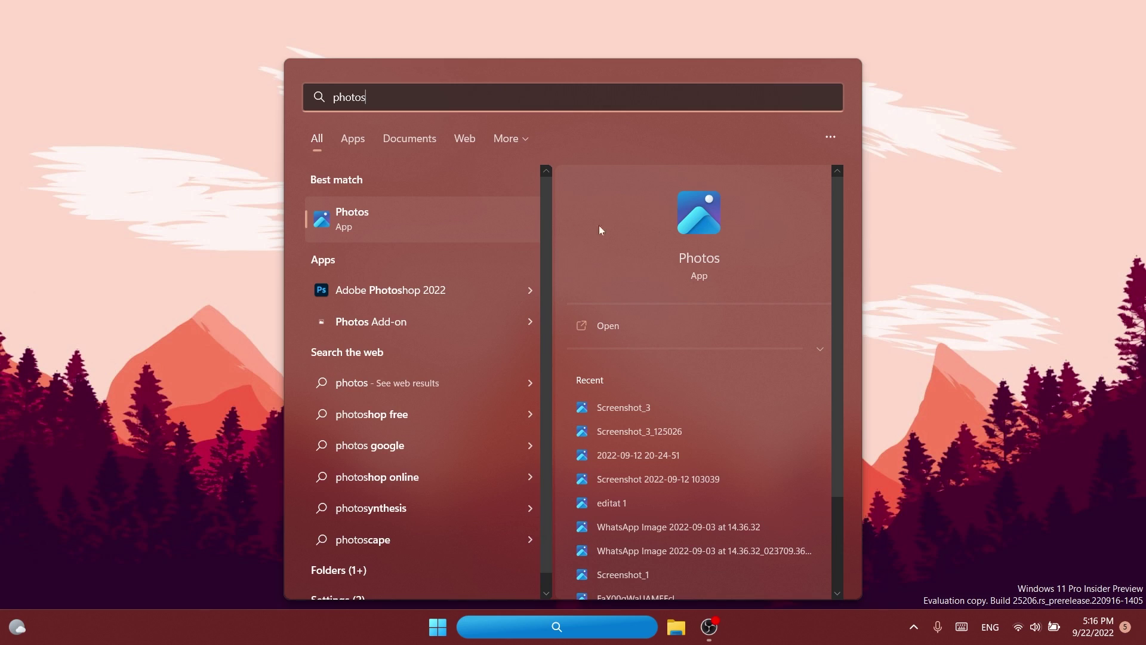
{"action": "left_click", "coordinate": [409, 227]}
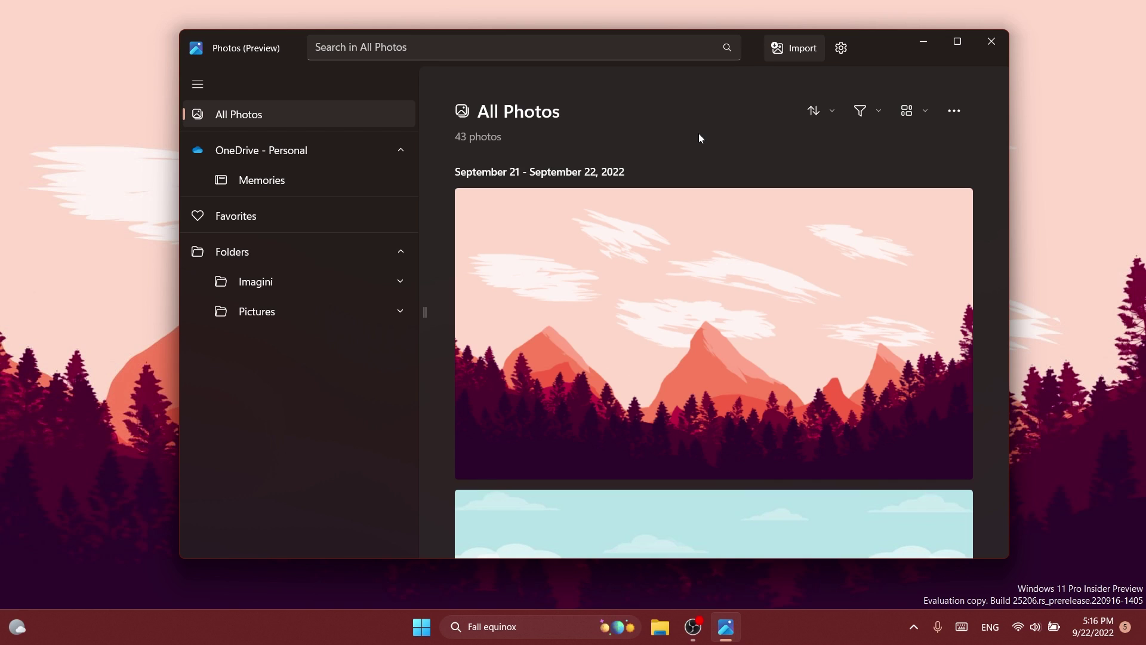
Try the Square layout for the All Photos gallery and return it to River
{"action": "left_click", "coordinate": [906, 115]}
{"action": "left_click", "coordinate": [929, 173]}
{"action": "left_click", "coordinate": [919, 113]}
{"action": "left_click", "coordinate": [920, 151]}
Set the All Photos gallery layout to Square and look over the thumbnails
{"action": "left_click", "coordinate": [922, 117]}
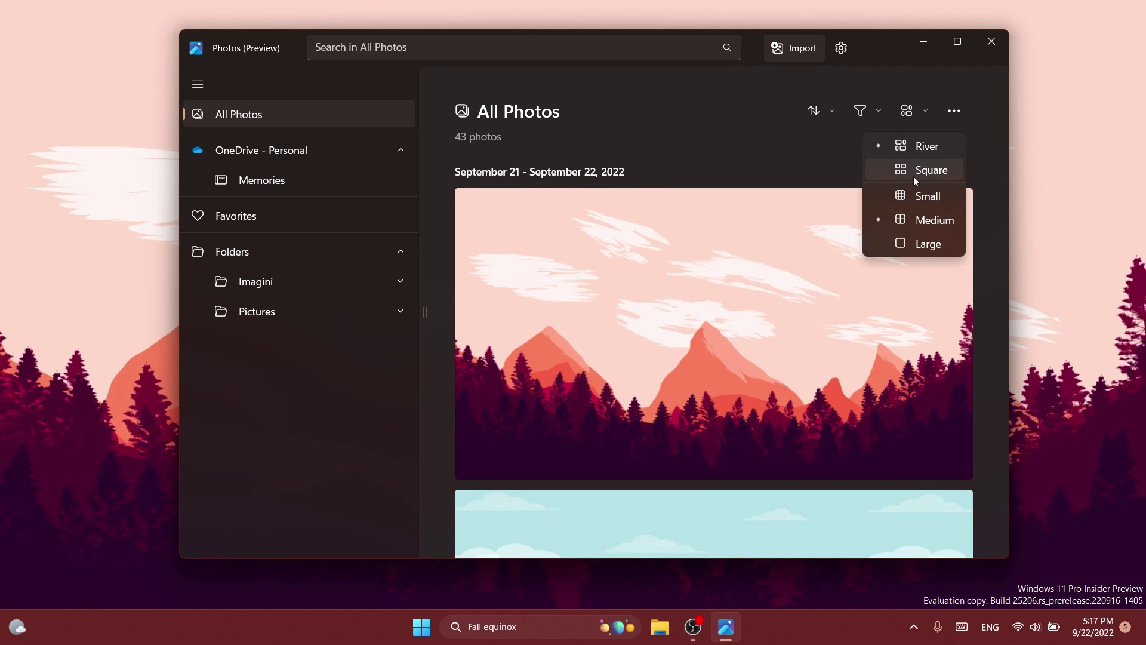
{"action": "left_click", "coordinate": [914, 172]}
{"action": "scroll", "coordinate": [698, 239], "scroll_direction": "down", "scroll_amount": 5}
{"action": "scroll", "coordinate": [696, 251], "scroll_direction": "up", "scroll_amount": 5}
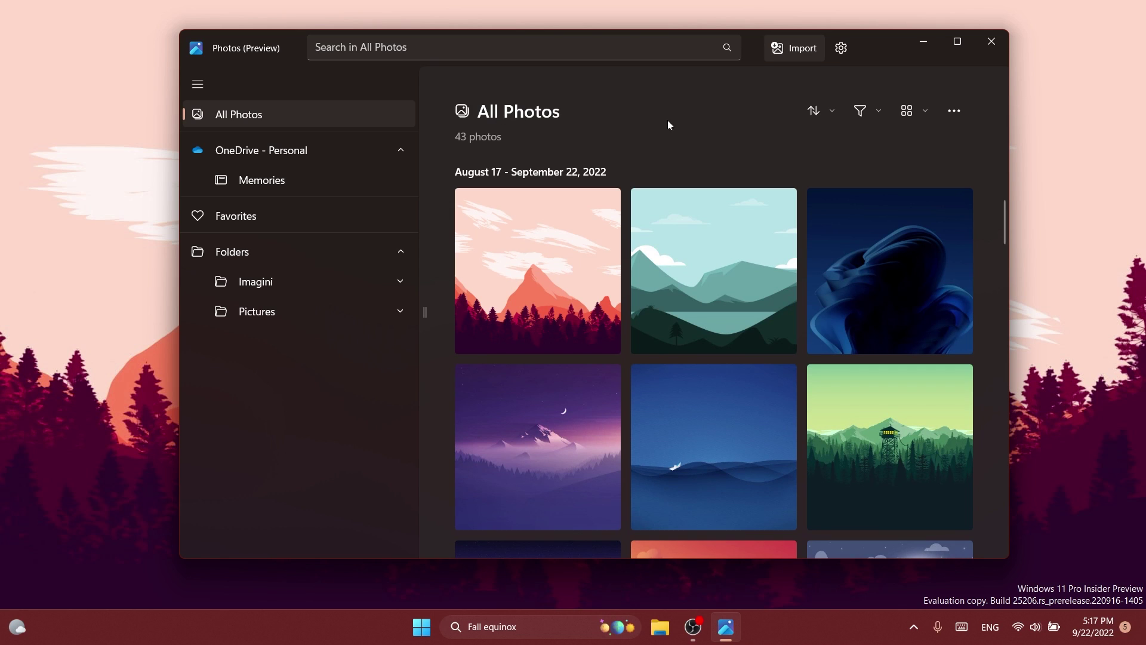
Open the Photos settings and examine the personalization, OneDrive, accessibility, Clipchamp and About options
{"action": "left_click", "coordinate": [846, 49]}
{"action": "scroll", "coordinate": [633, 227], "scroll_direction": "down", "scroll_amount": 10}
{"action": "scroll", "coordinate": [629, 264], "scroll_direction": "up", "scroll_amount": 8}
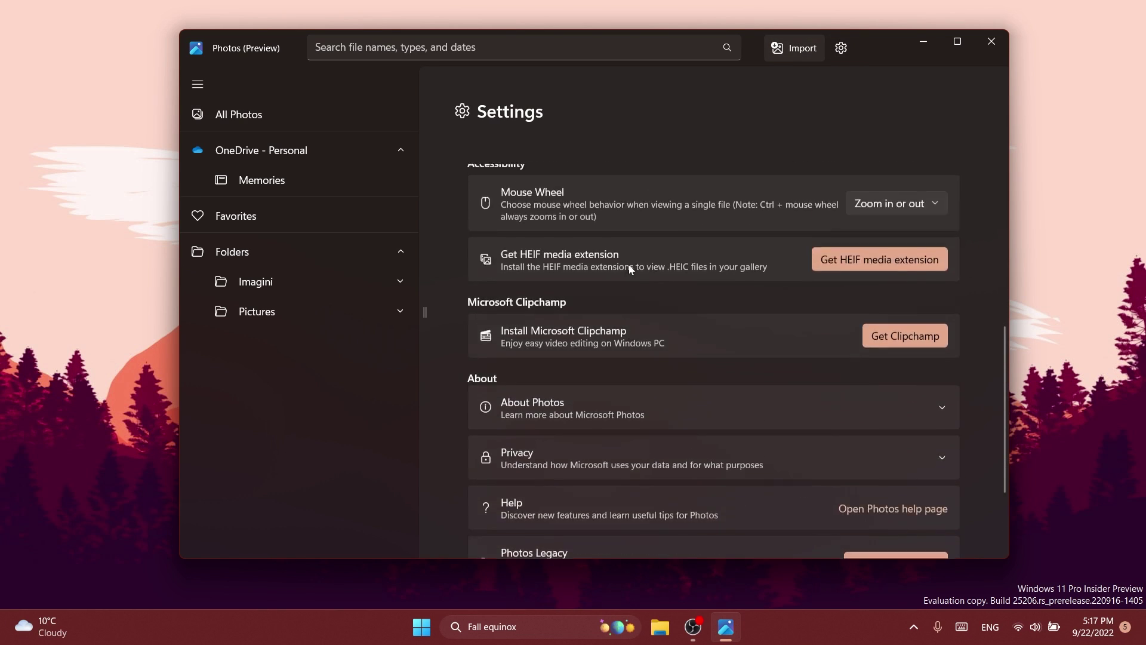
{"action": "scroll", "coordinate": [625, 288], "scroll_direction": "down", "scroll_amount": 8}
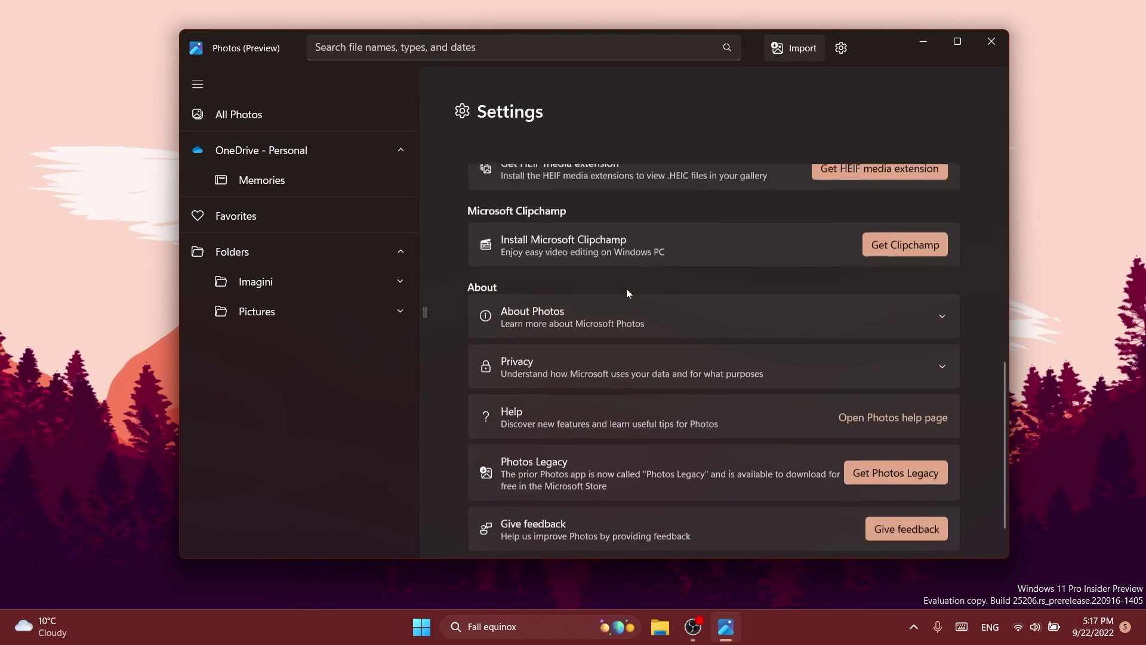
{"action": "scroll", "coordinate": [630, 291], "scroll_direction": "up", "scroll_amount": 5}
{"action": "scroll", "coordinate": [670, 314], "scroll_direction": "up", "scroll_amount": 3}
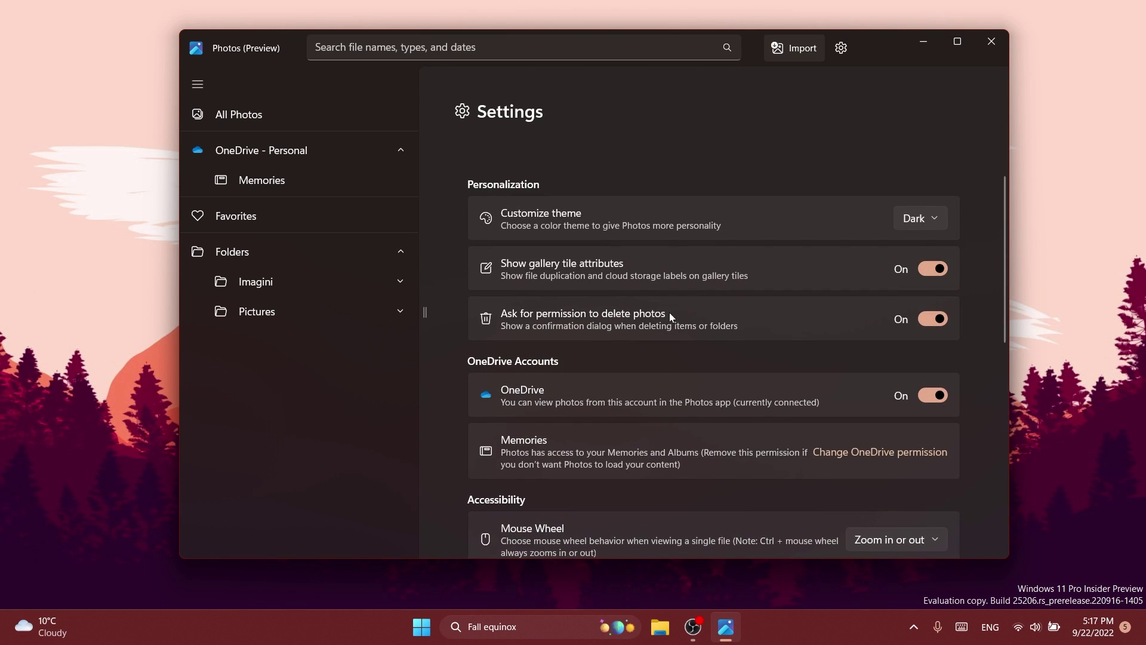
{"action": "scroll", "coordinate": [670, 314], "scroll_direction": "down", "scroll_amount": 5}
{"action": "scroll", "coordinate": [669, 313], "scroll_direction": "down", "scroll_amount": 2}
{"action": "scroll", "coordinate": [668, 313], "scroll_direction": "up", "scroll_amount": 2}
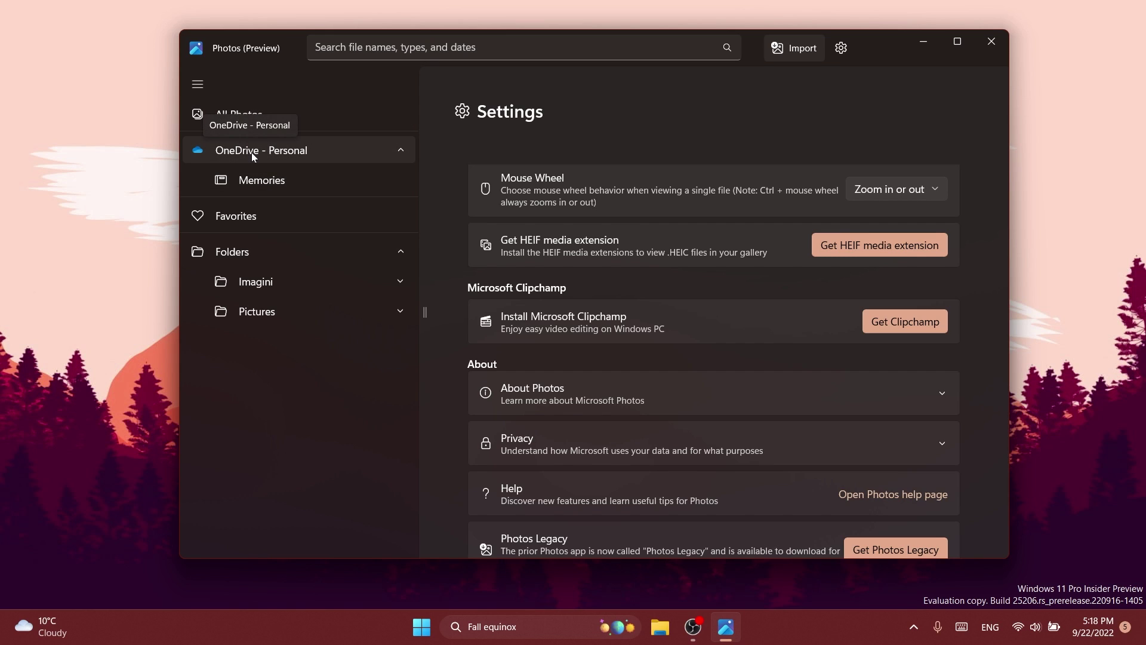
Browse from OneDrive Memories to the Pictures folder and try selecting and deselecting its first two photos
{"action": "left_click", "coordinate": [261, 179]}
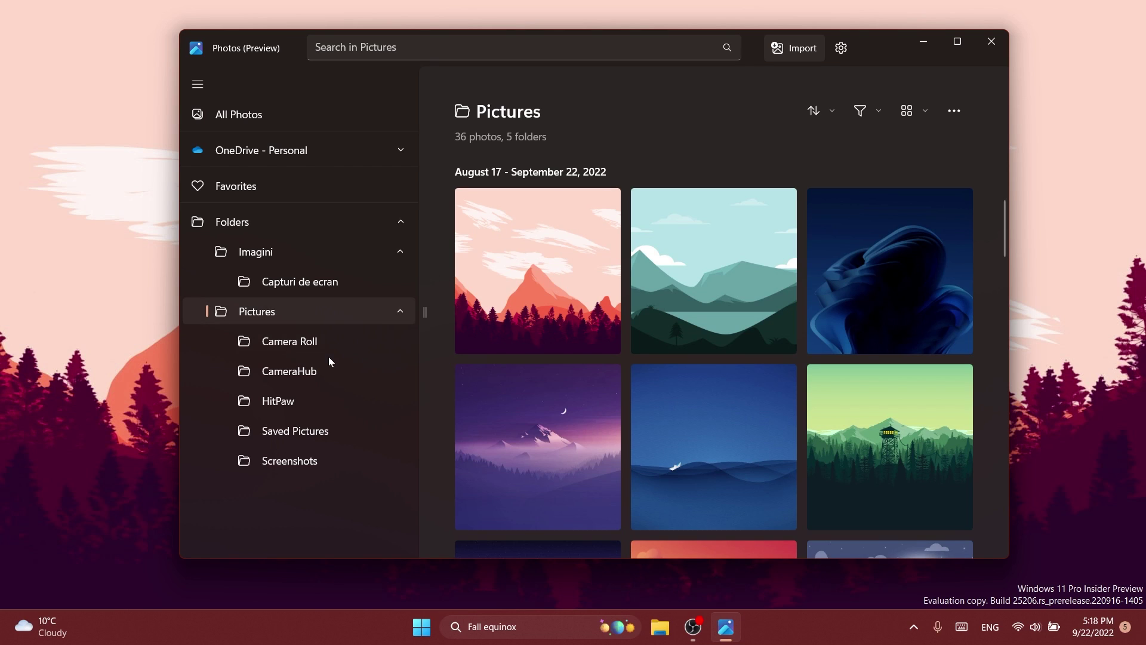
{"action": "left_click", "coordinate": [570, 272], "text": "ctrl"}
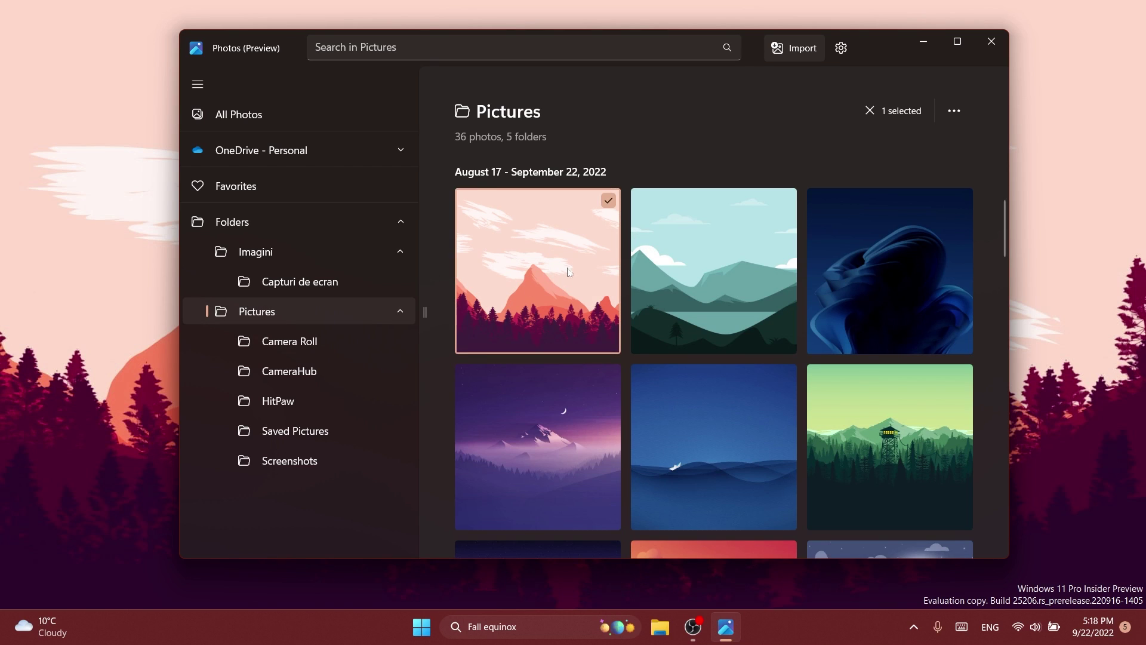
{"action": "left_click", "coordinate": [608, 202]}
{"action": "left_click", "coordinate": [785, 201]}
{"action": "left_click", "coordinate": [784, 201]}
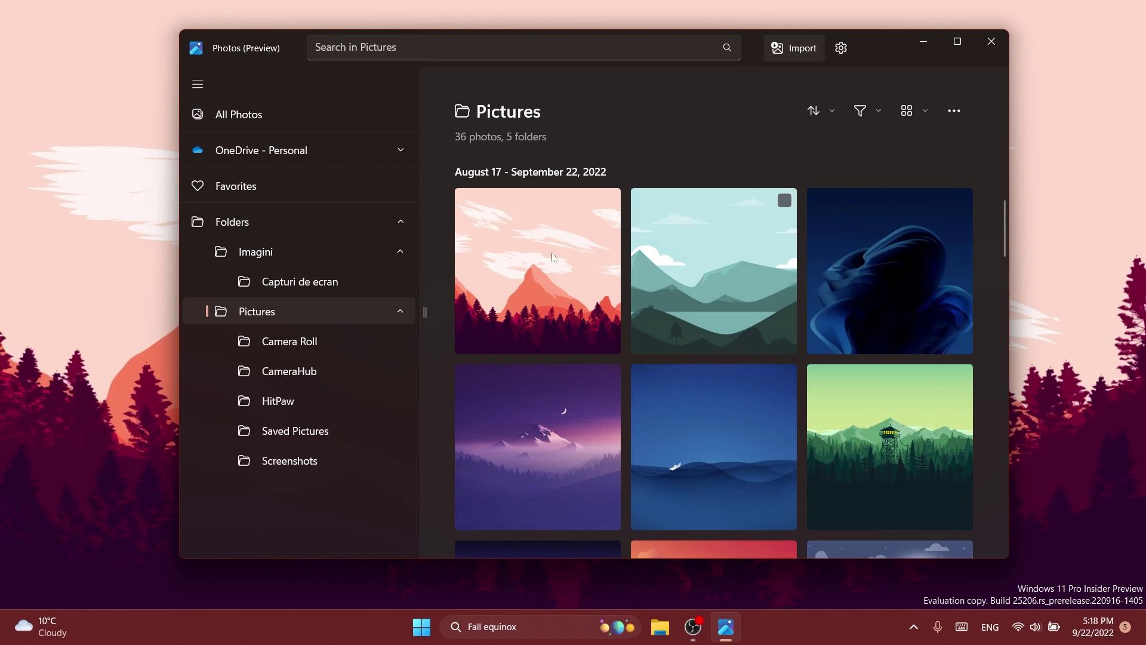
Look through the subfolders of Pictures and Imagini, including CameraHub, HitPaw, Saved Pictures and Capturi de ecran
{"action": "left_click", "coordinate": [321, 283]}
{"action": "left_click", "coordinate": [287, 374]}
{"action": "left_click", "coordinate": [284, 401]}
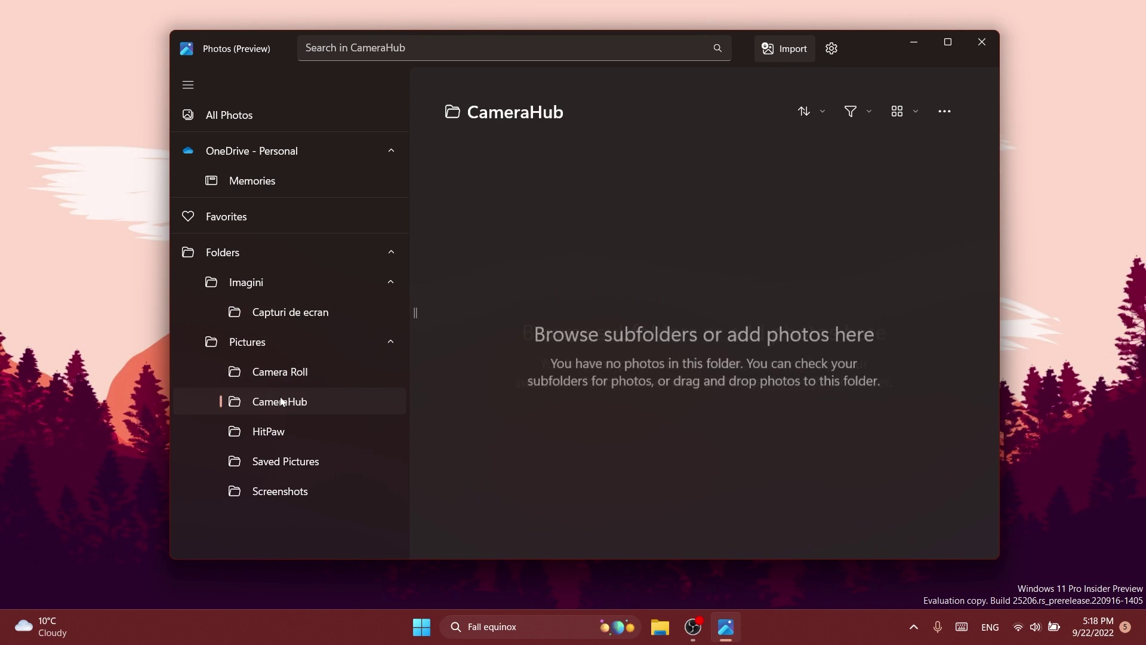
{"action": "left_click", "coordinate": [283, 428]}
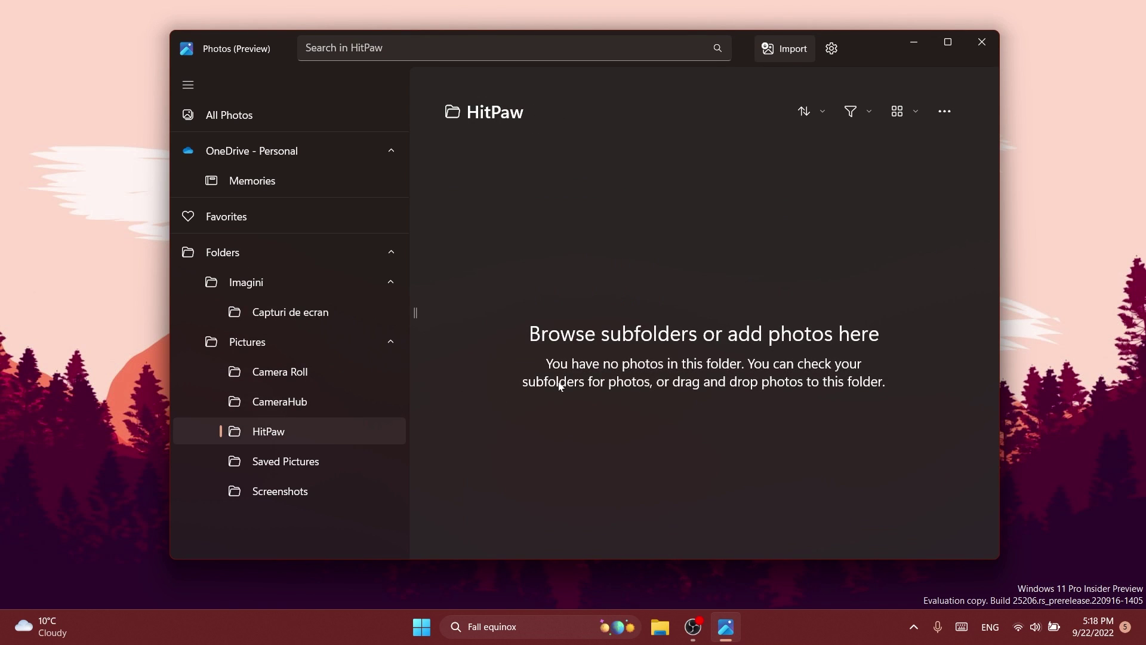
{"action": "left_click", "coordinate": [339, 462]}
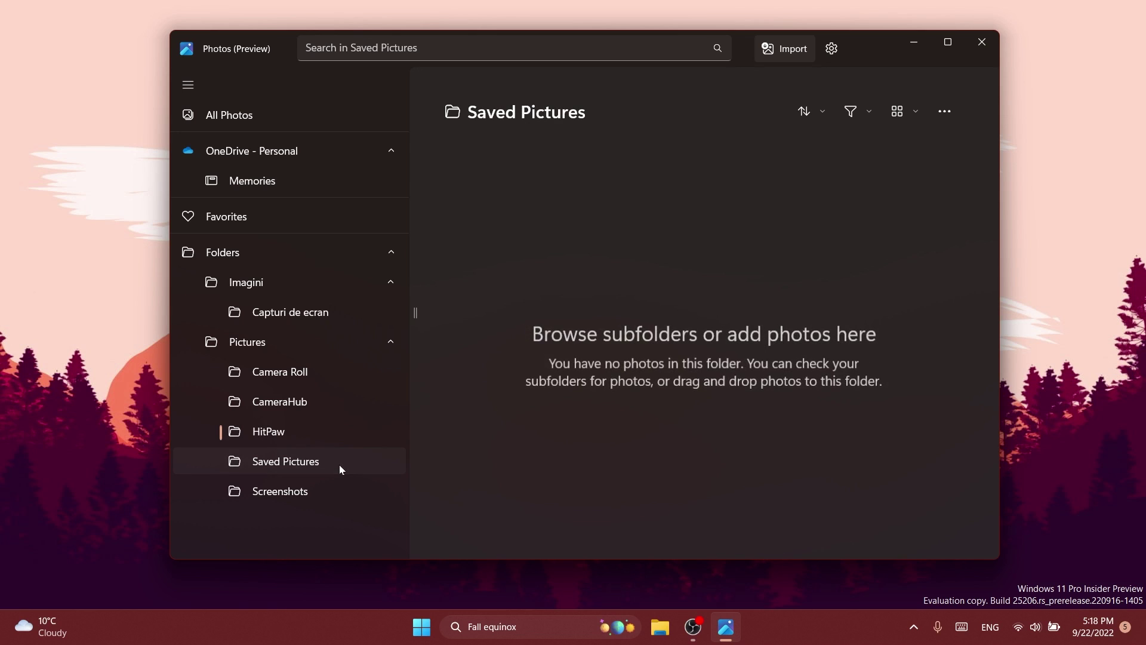
{"action": "left_click", "coordinate": [295, 402]}
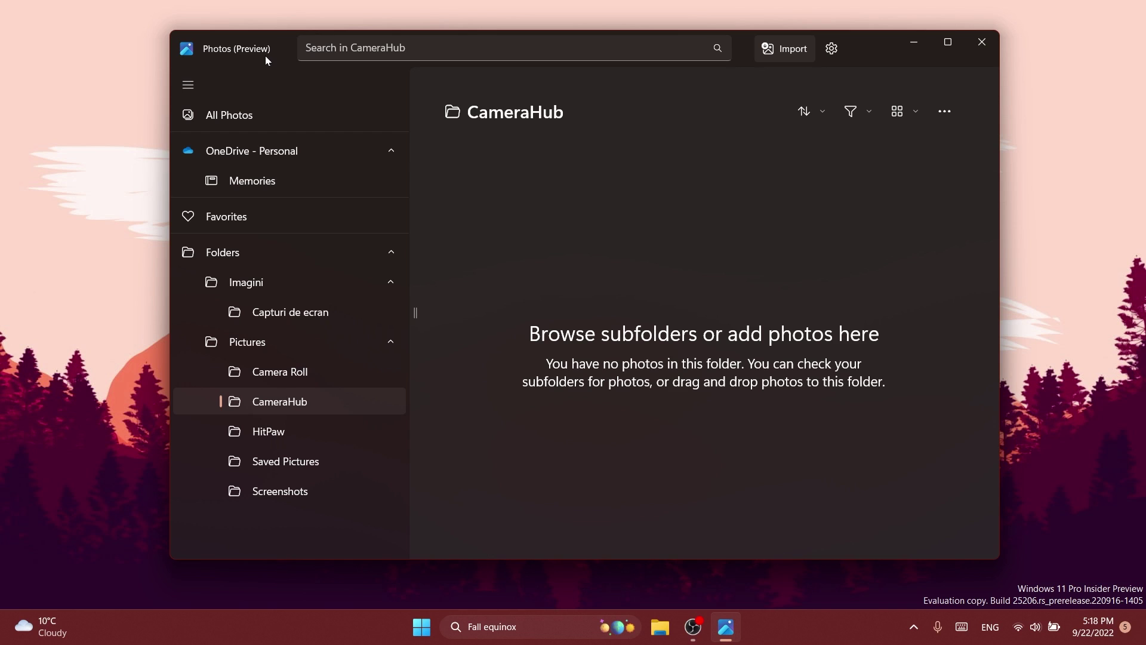
{"action": "left_click", "coordinate": [248, 432]}
{"action": "left_click", "coordinate": [278, 313]}
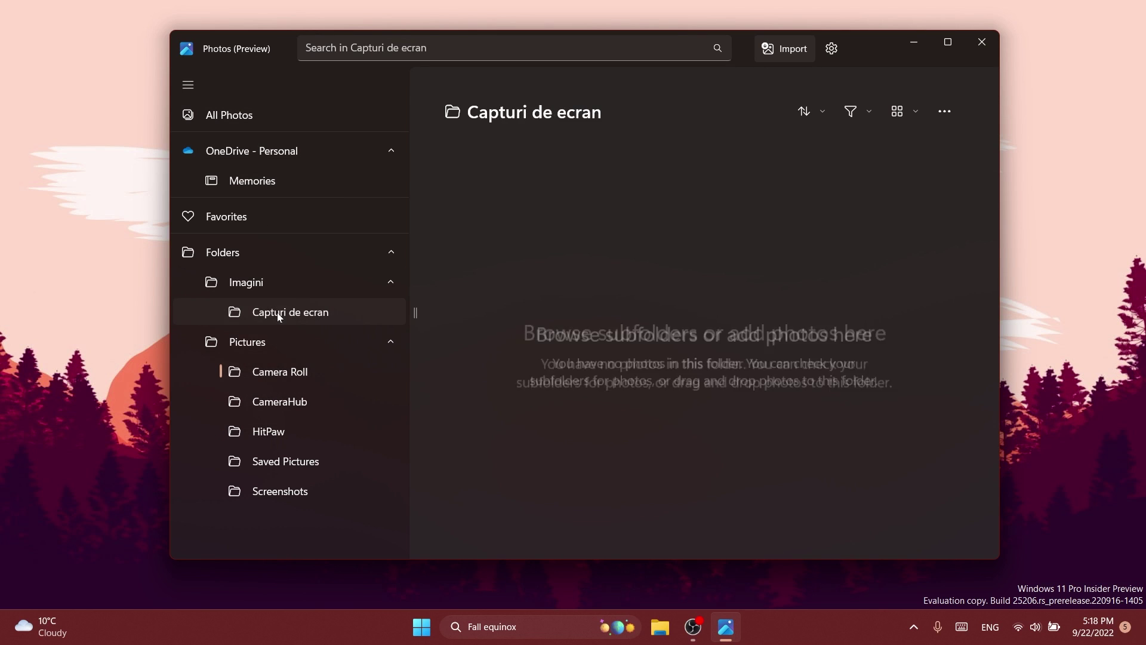
Collapse and reopen the navigation pane, and expand its Folders and OneDrive - Personal sections
{"action": "left_click", "coordinate": [187, 85]}
{"action": "left_click", "coordinate": [189, 86]}
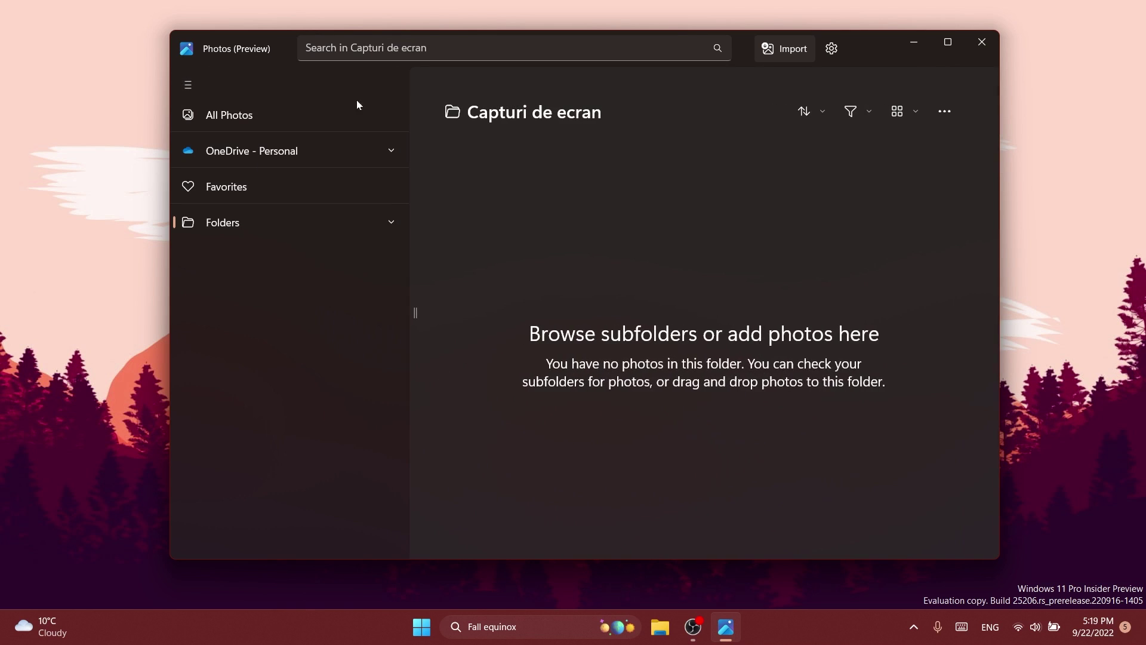
{"action": "left_click", "coordinate": [193, 85]}
{"action": "left_click", "coordinate": [194, 84]}
{"action": "left_click", "coordinate": [252, 221]}
{"action": "left_click", "coordinate": [309, 151]}
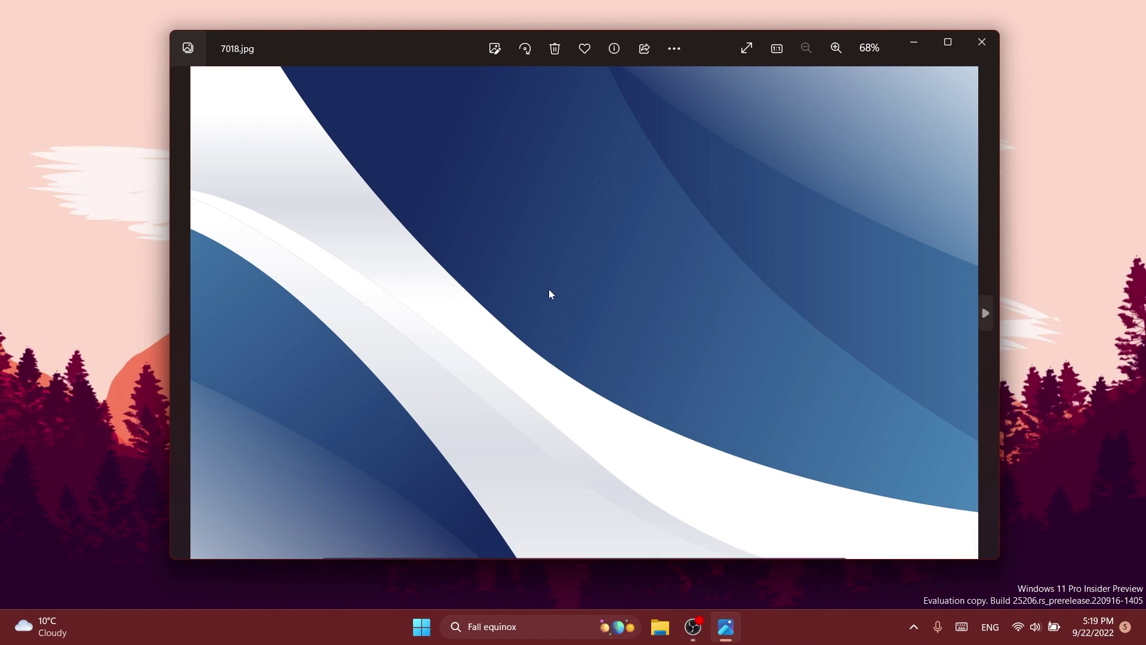
Browse images in the photo viewer's filmstrip, from 7018.jpg through 840561.png to 977788.jpg
{"action": "left_click_drag", "start_coordinate": [430, 39], "coordinate": [407, 27]}
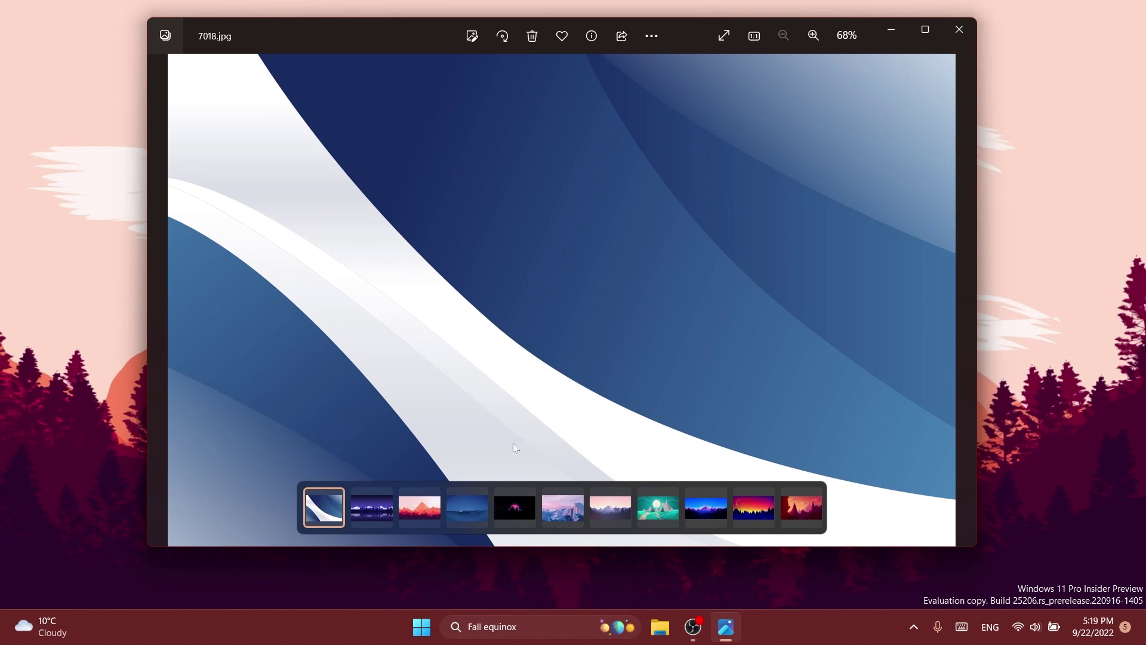
{"action": "left_click", "coordinate": [425, 515]}
{"action": "left_click", "coordinate": [474, 513]}
{"action": "left_click", "coordinate": [563, 507]}
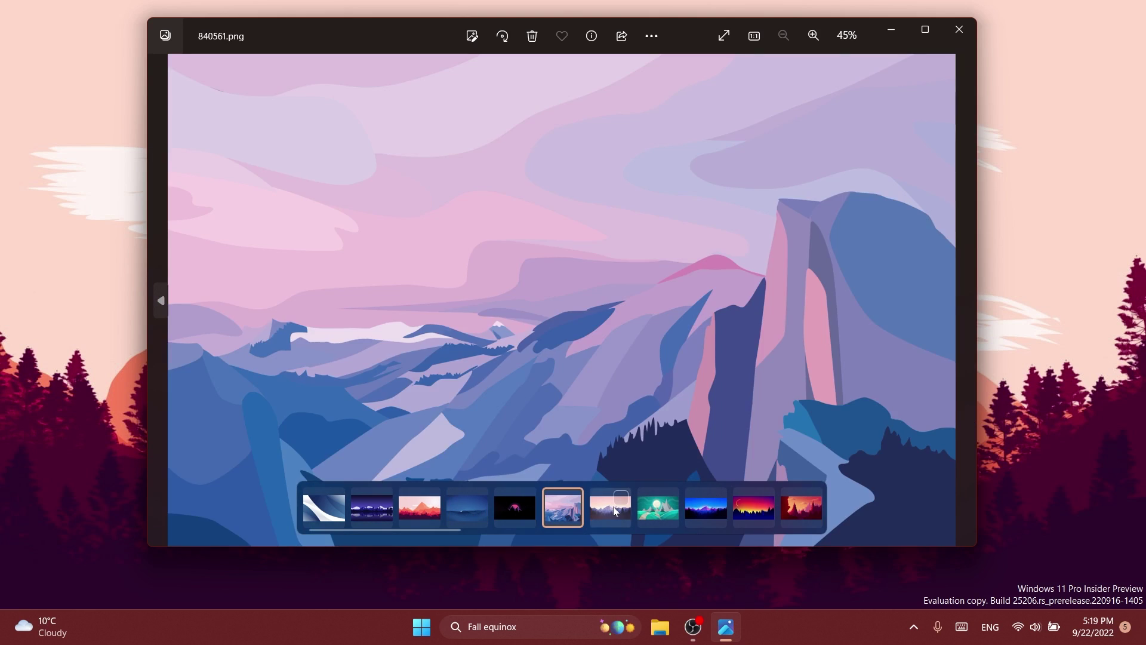
{"action": "left_click", "coordinate": [706, 507]}
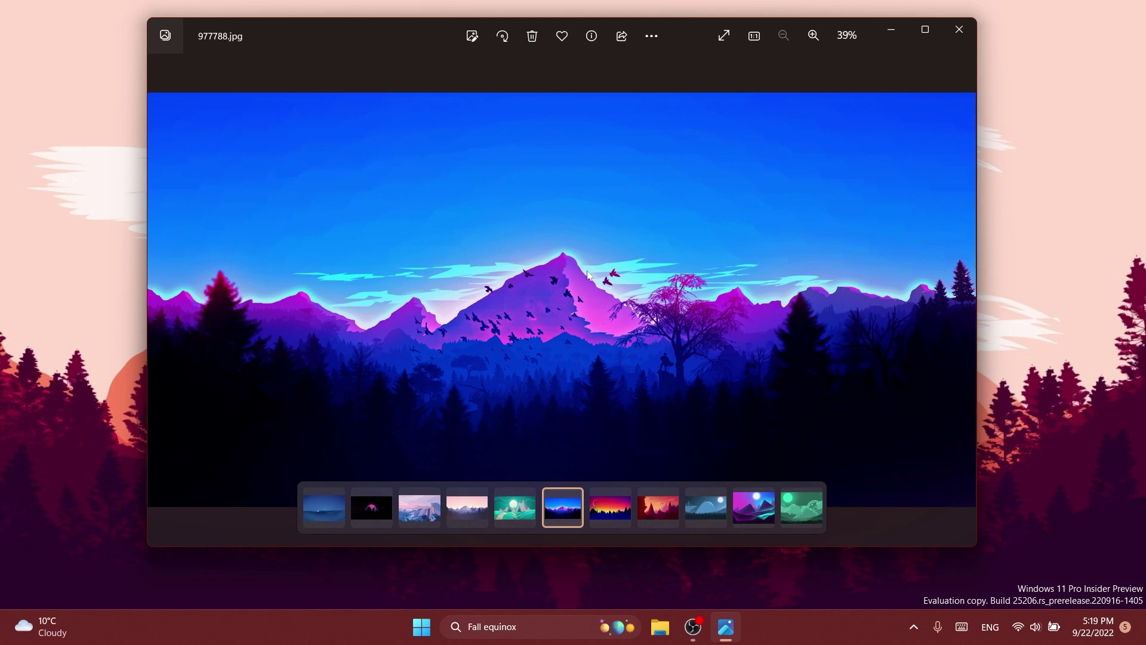
Examine the additional commands and the context commands offered for 977788.jpg without applying any
{"action": "left_click", "coordinate": [652, 37]}
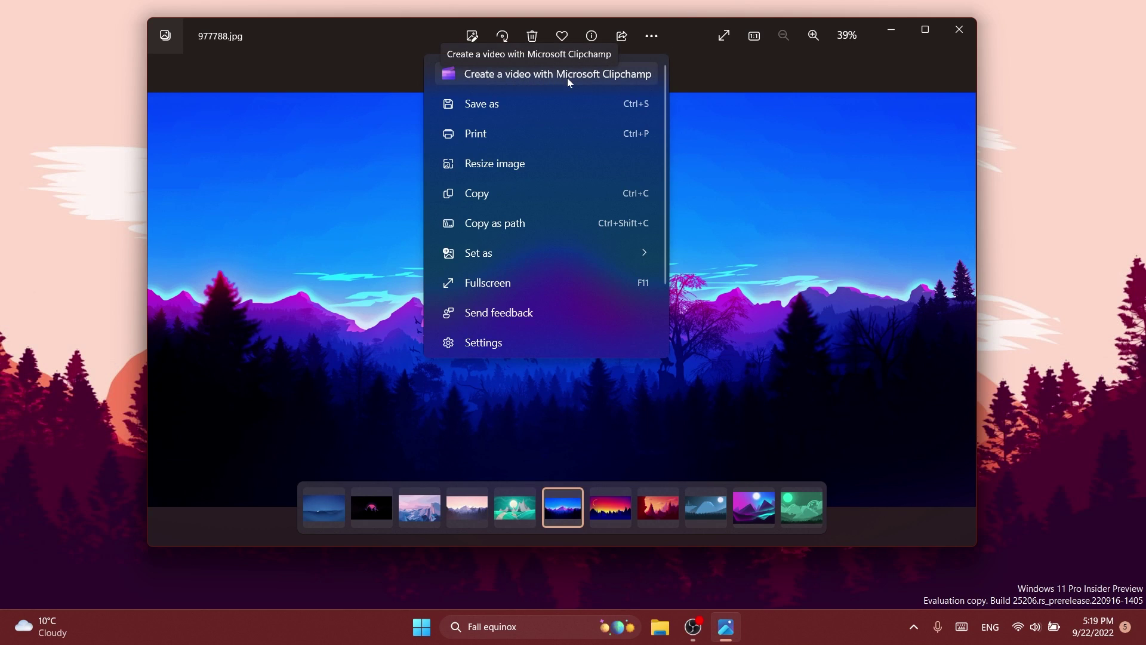
{"action": "left_click", "coordinate": [801, 313]}
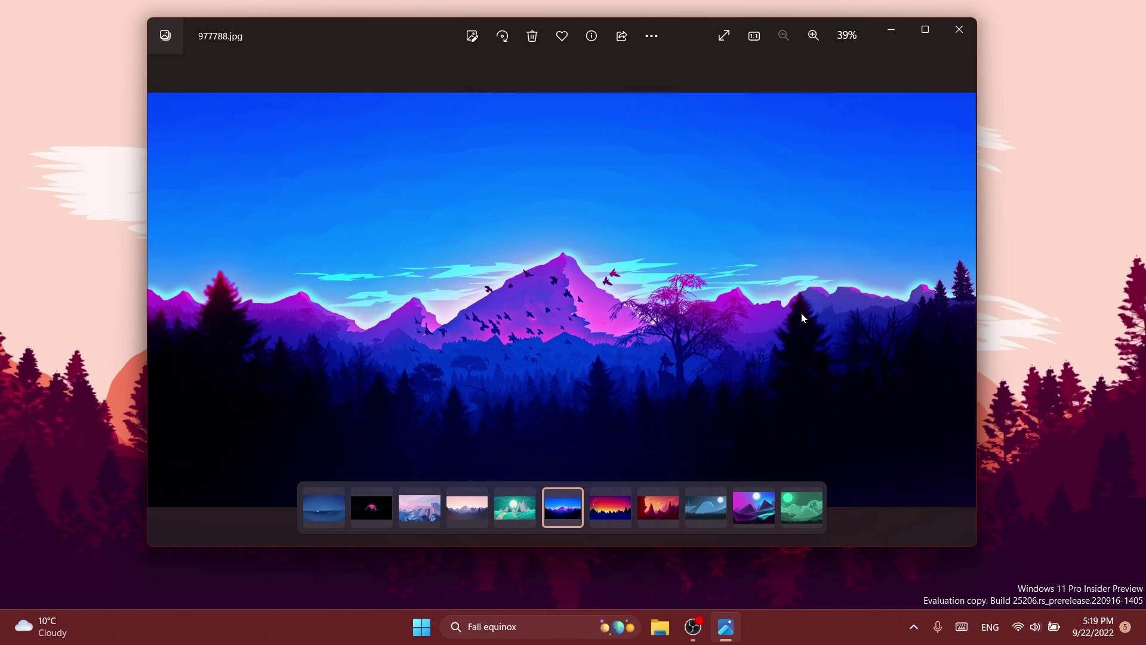
{"action": "right_click", "coordinate": [621, 260]}
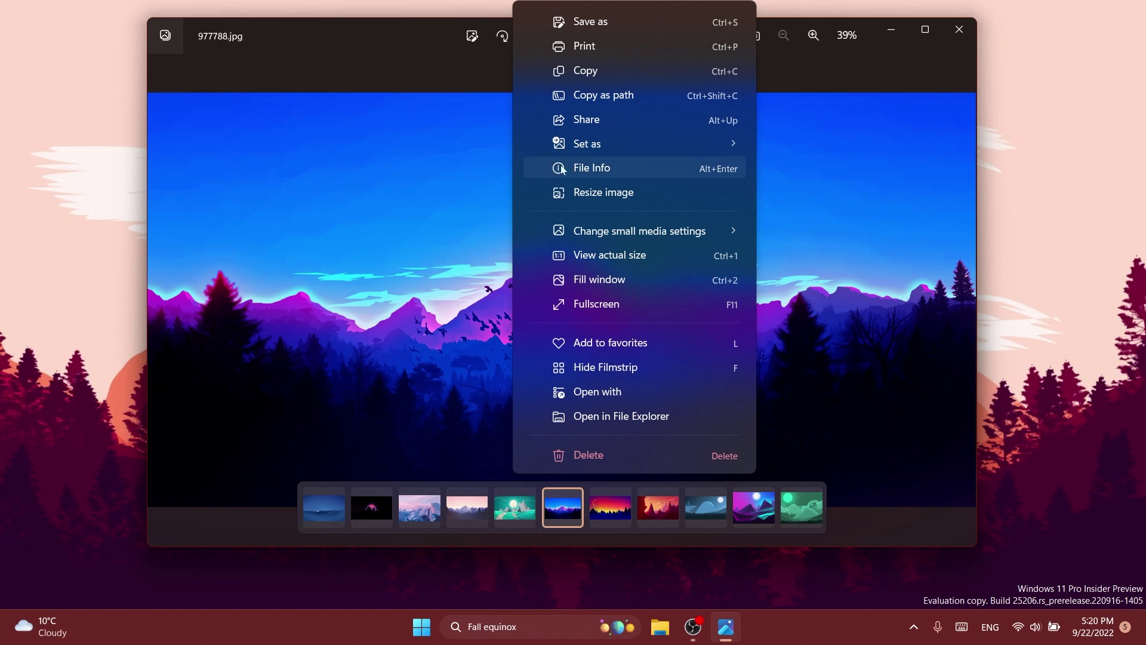
{"action": "mouse_move", "coordinate": [659, 239]}
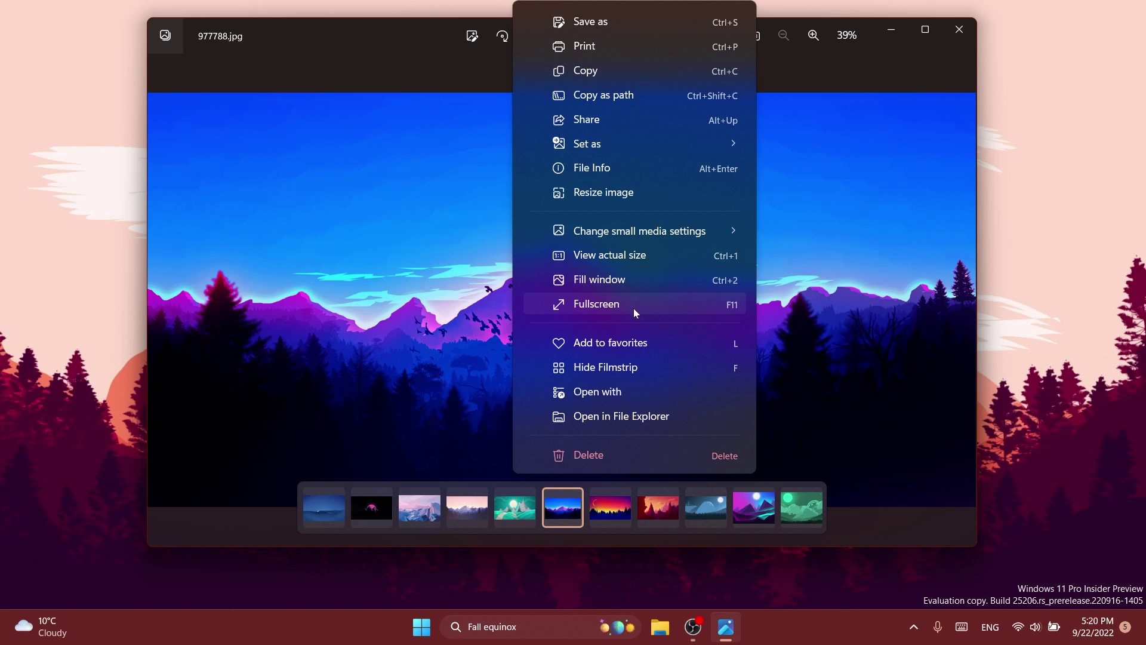
{"action": "left_click", "coordinate": [420, 278]}
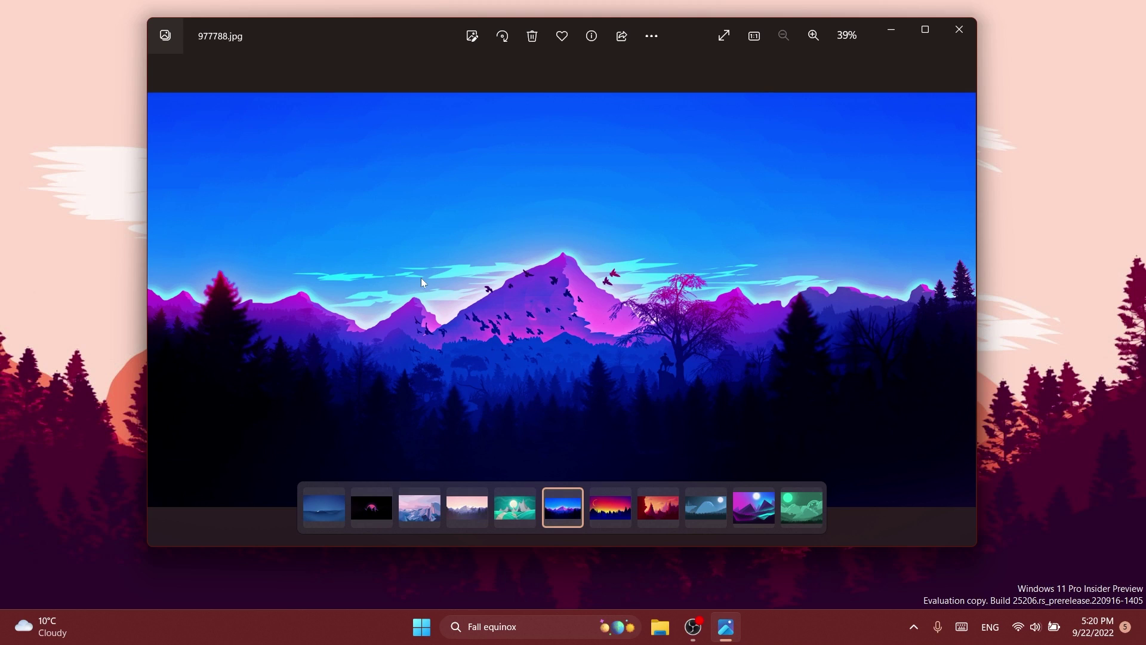
Review the rest of the additional commands for 977788.jpg and close the Photos app
{"action": "left_click", "coordinate": [652, 36]}
{"action": "scroll", "coordinate": [600, 226], "scroll_direction": "down", "scroll_amount": 3}
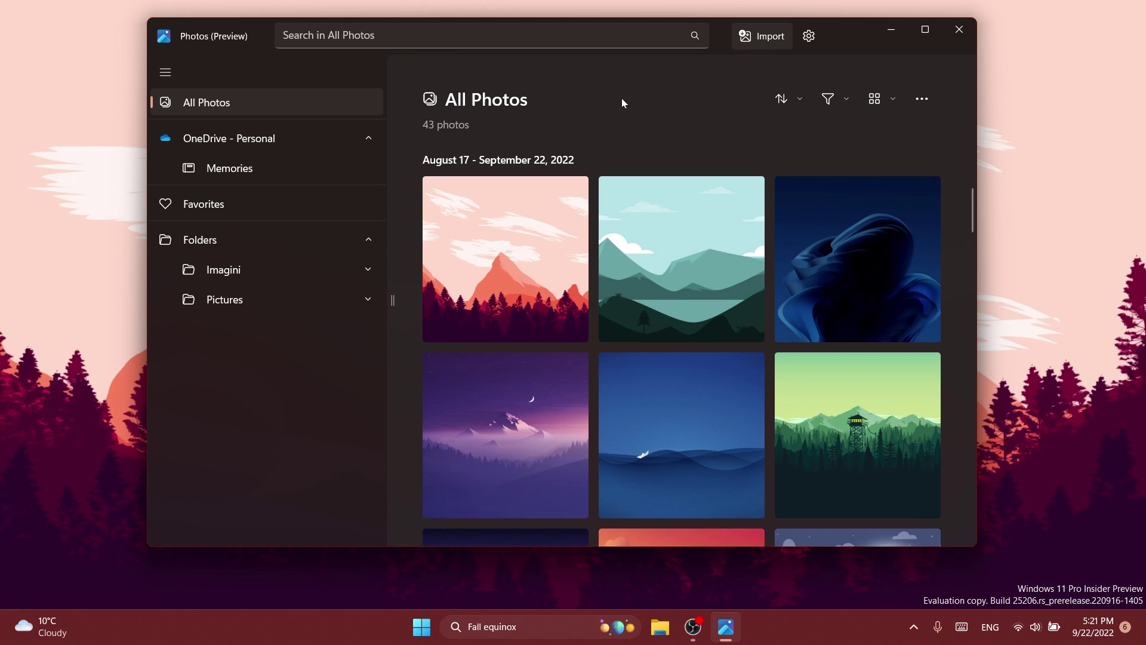
{"action": "key", "text": "alt+F4"}
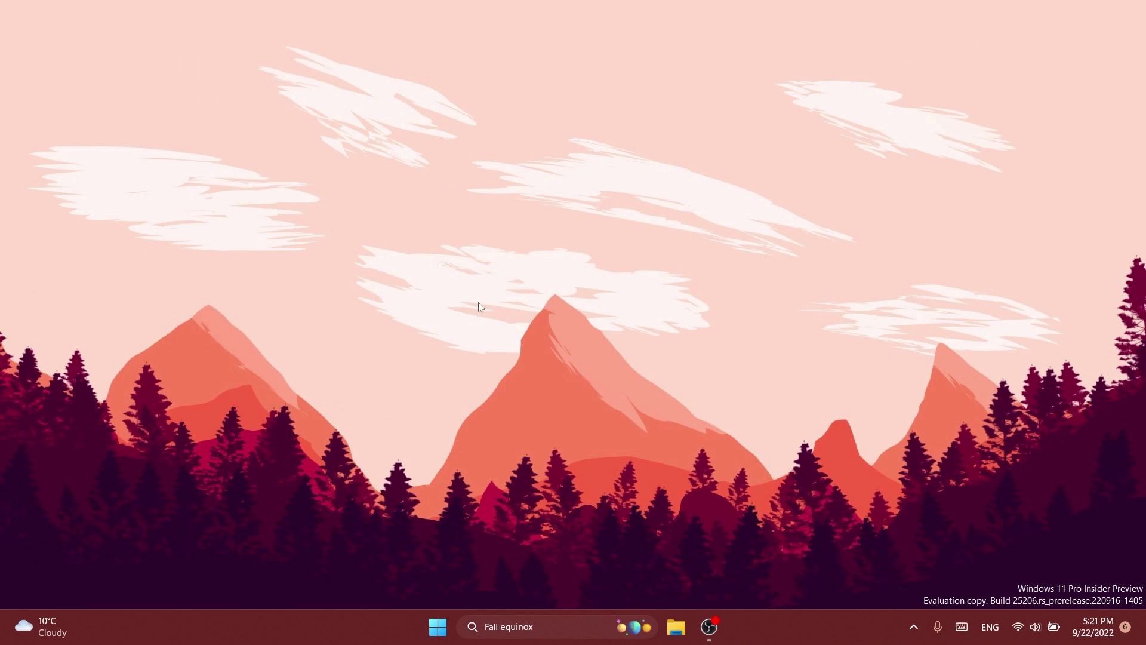